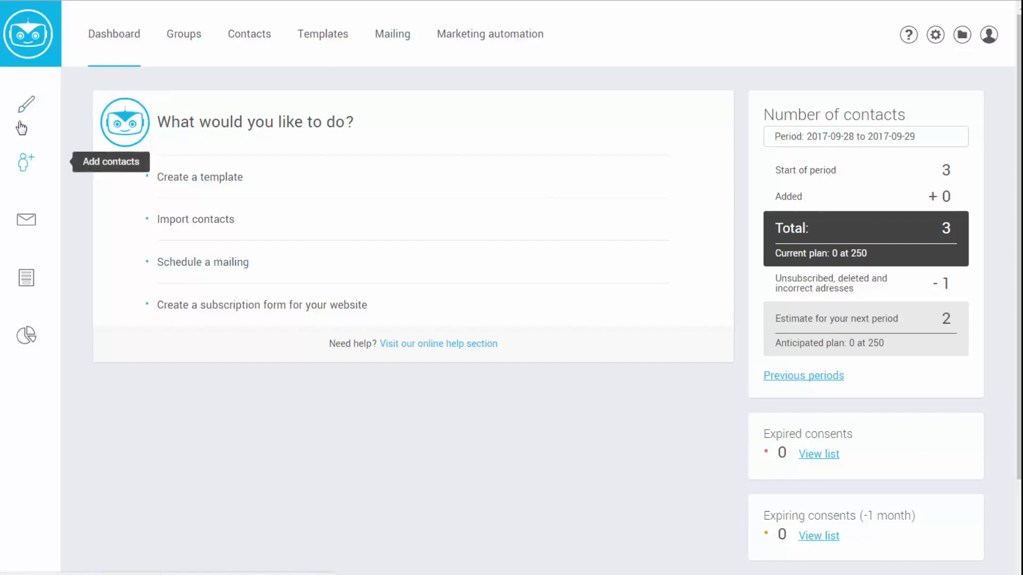
- Start scheduling a new mailing from the dashboard sidebar
click(26, 220)
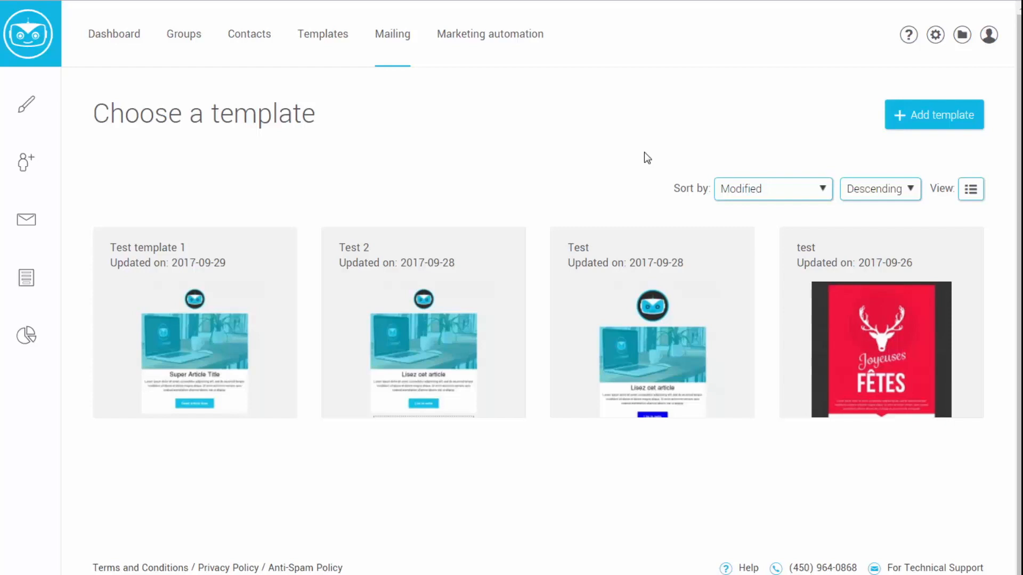
- Select Test template 1 and choose to customize its content
mouse_move(101, 351)
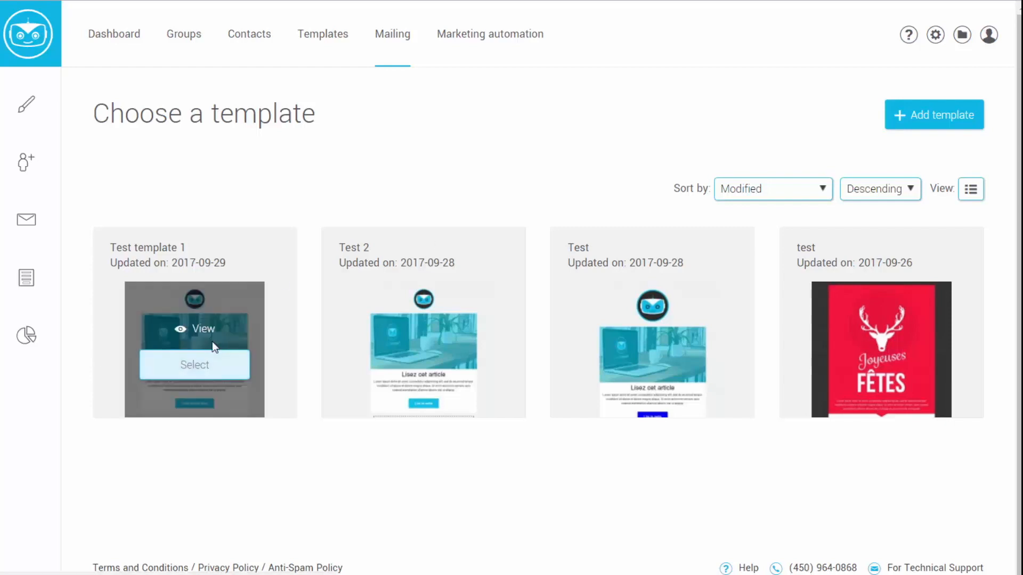
click(205, 366)
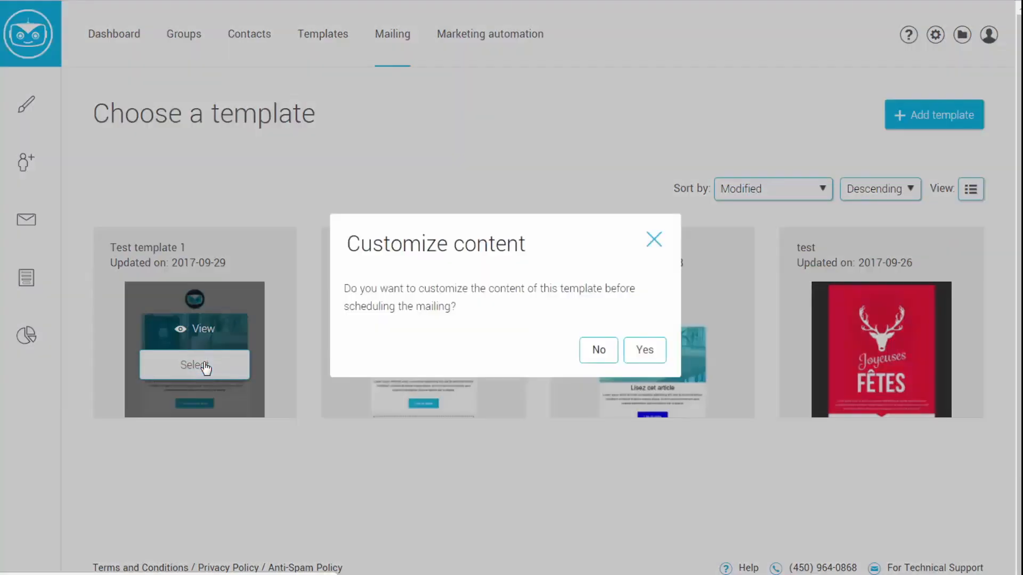
click(644, 351)
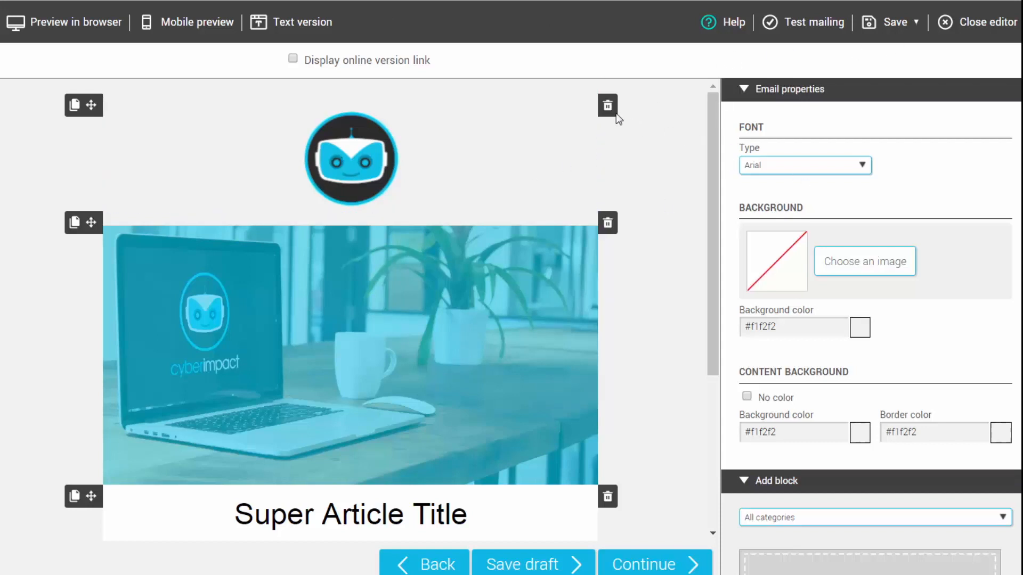
- Add a Consent request block from the Consent blocks category below the article
scroll(631, 125, down, 5)
click(788, 89)
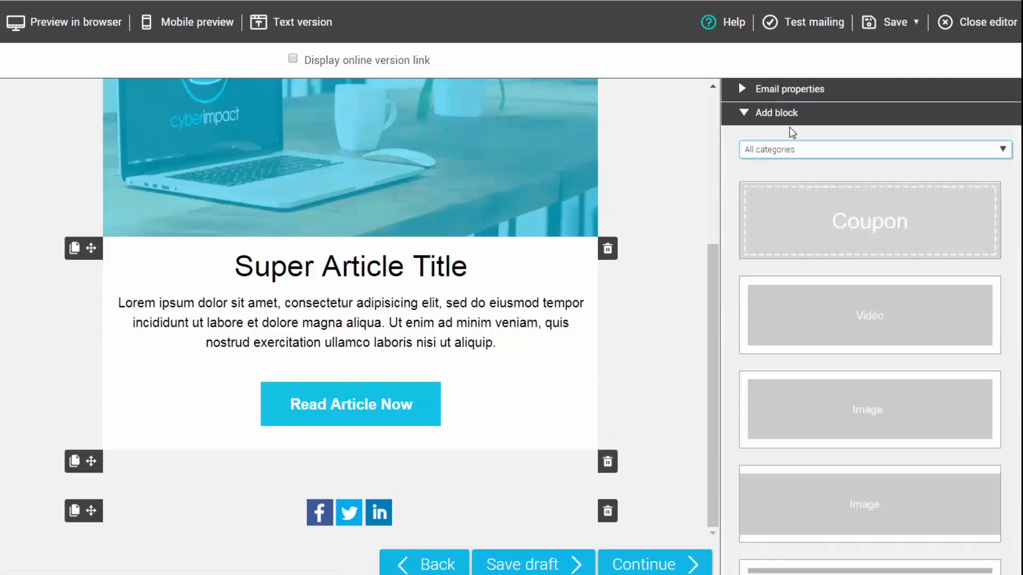
click(859, 151)
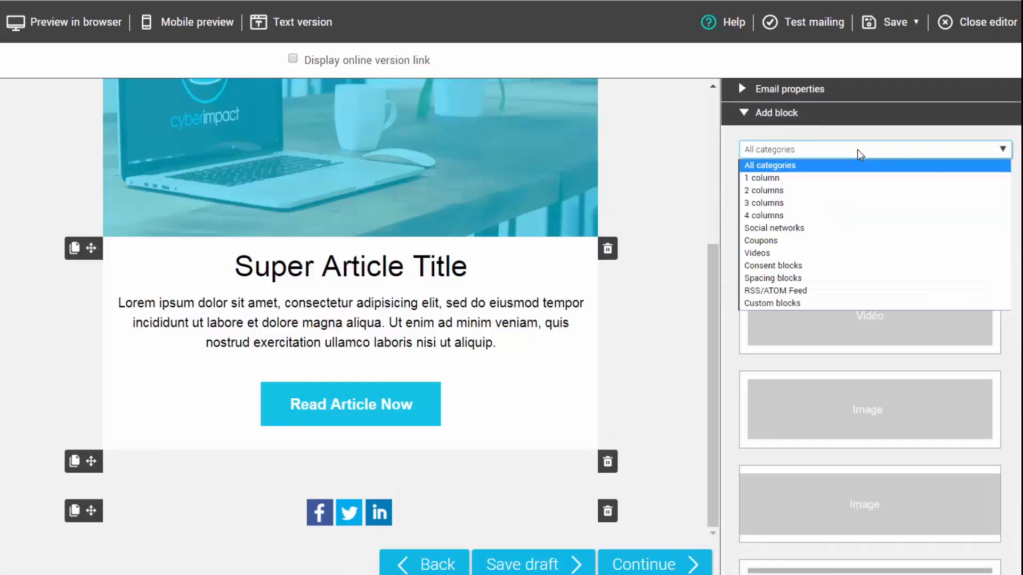
click(784, 265)
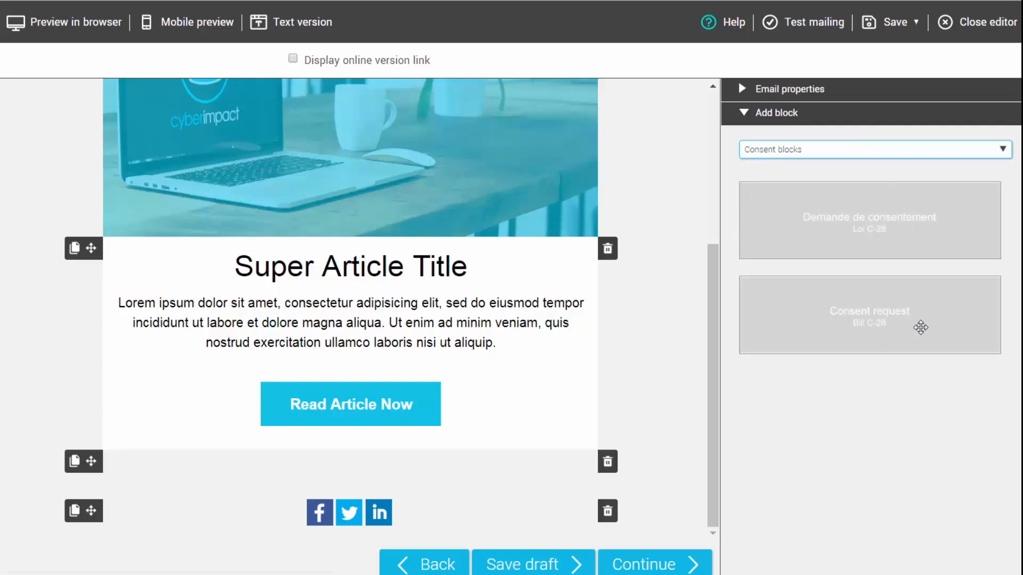
drag(922, 327, 384, 434)
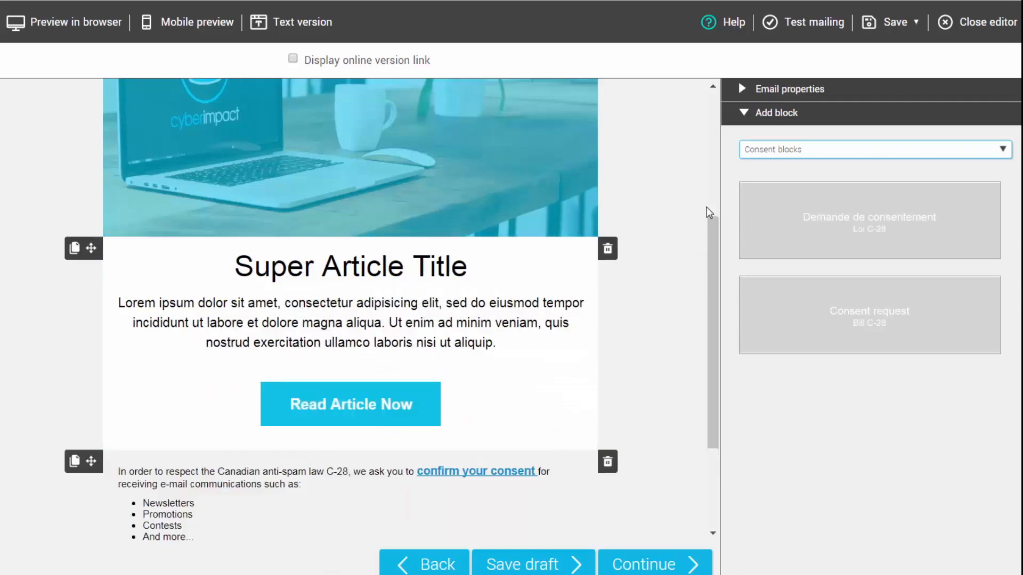
scroll(705, 269, down, 3)
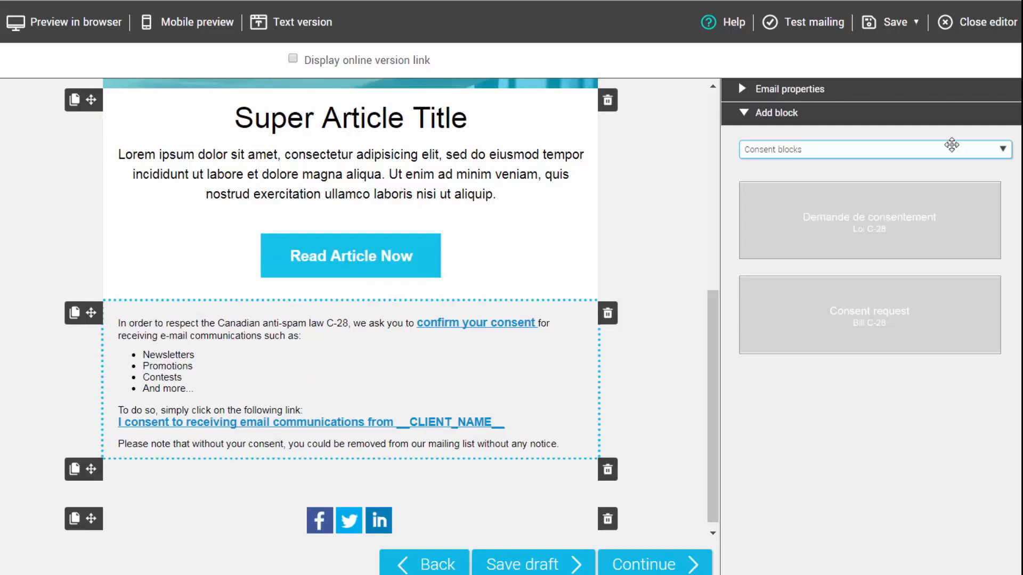
scroll(444, 291, up, 5)
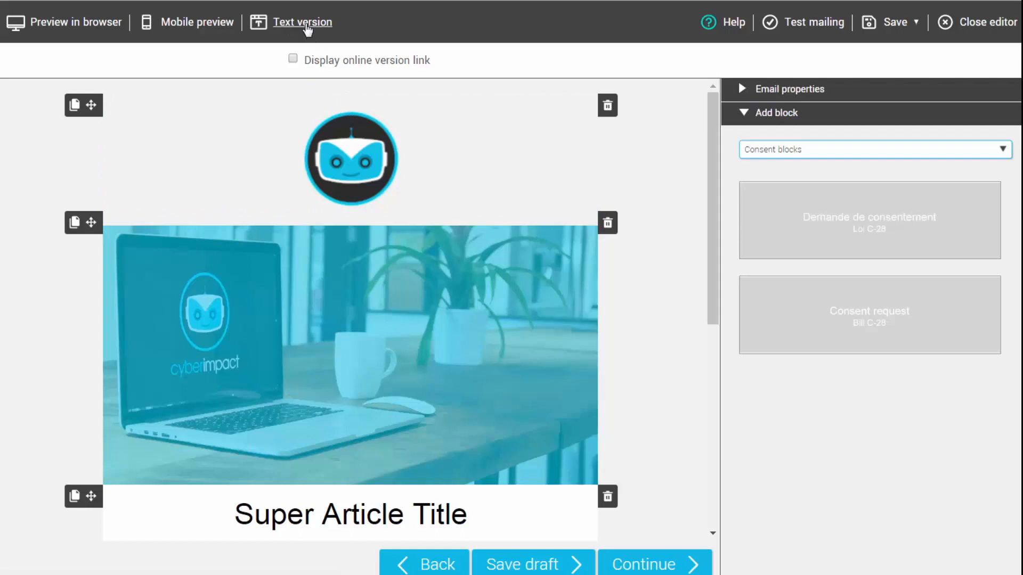
- Generate and save the email's text version, then continue to mailing configuration
click(306, 26)
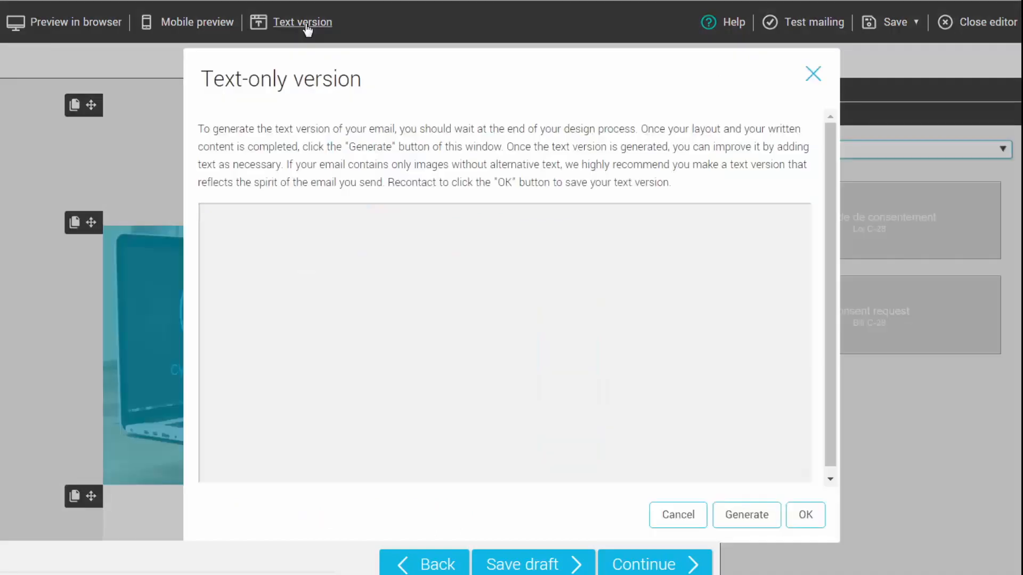
click(747, 515)
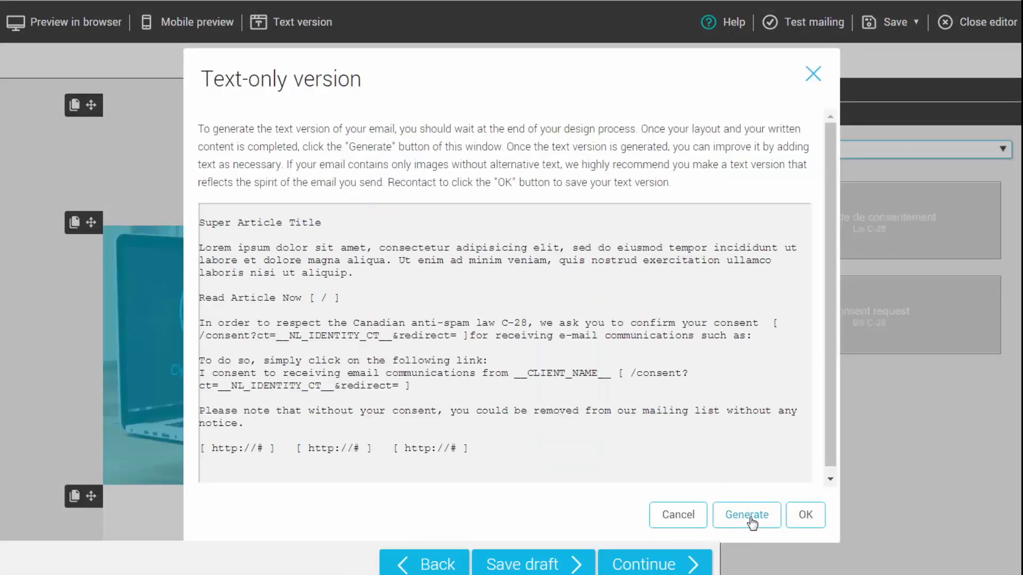
click(804, 516)
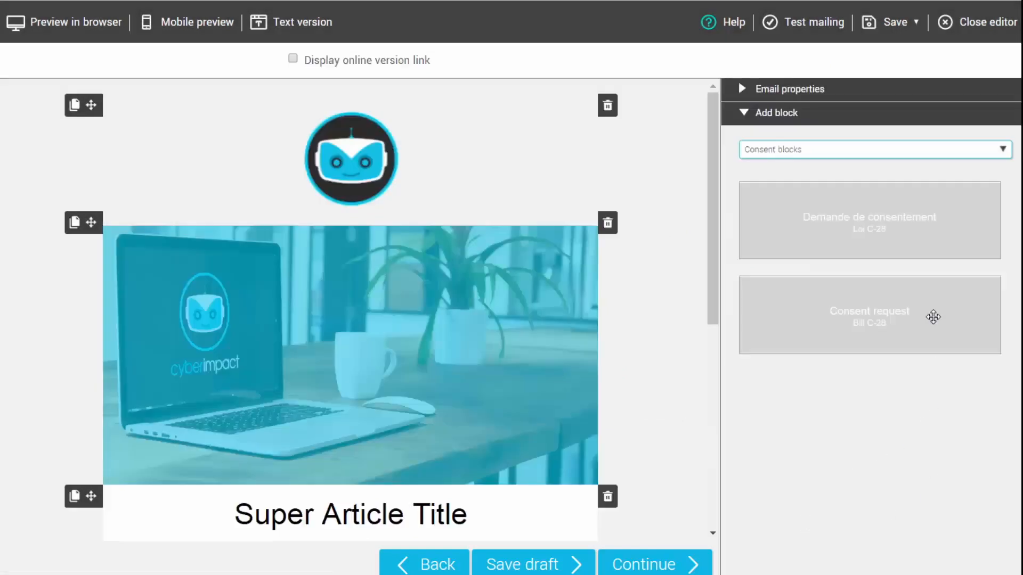
click(628, 568)
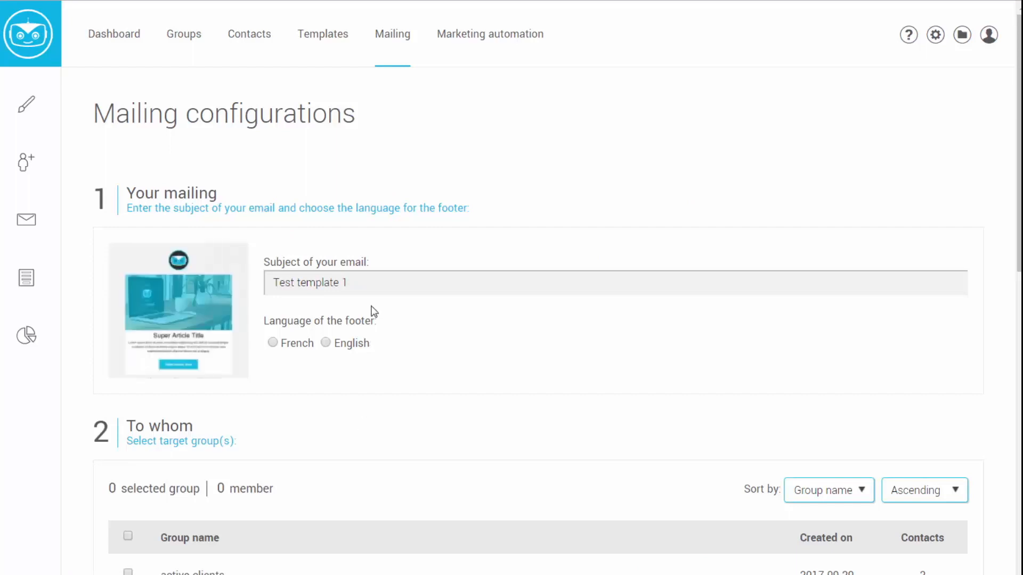
- Change the subject to 'Read This Article and Grow Your Business' and use the English footer
triple_click(371, 277)
text(Read This Article and Grow Your Business)
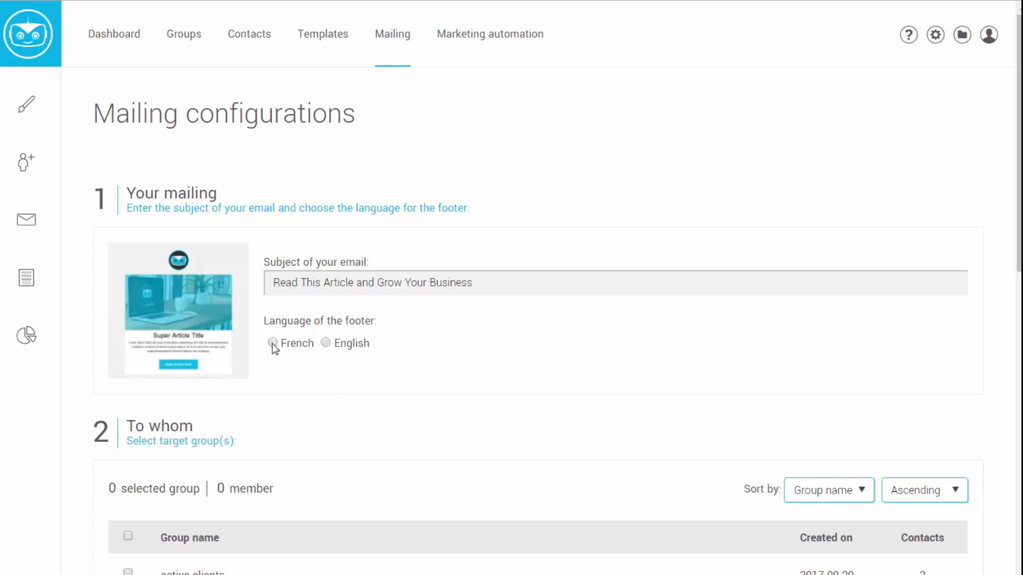
click(326, 343)
- Target the active clients group as the mailing's recipients
scroll(413, 349, down, 5)
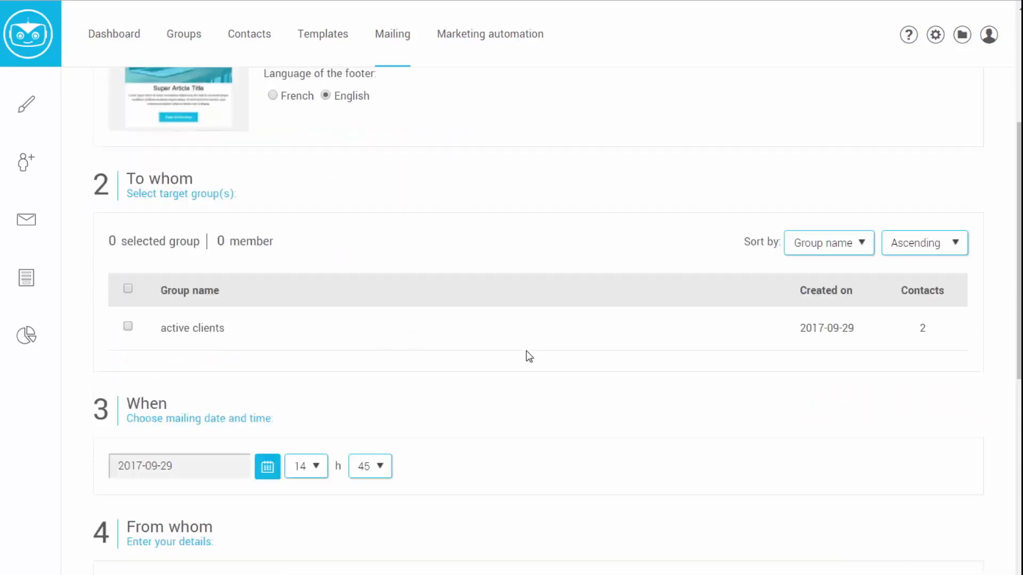
click(128, 326)
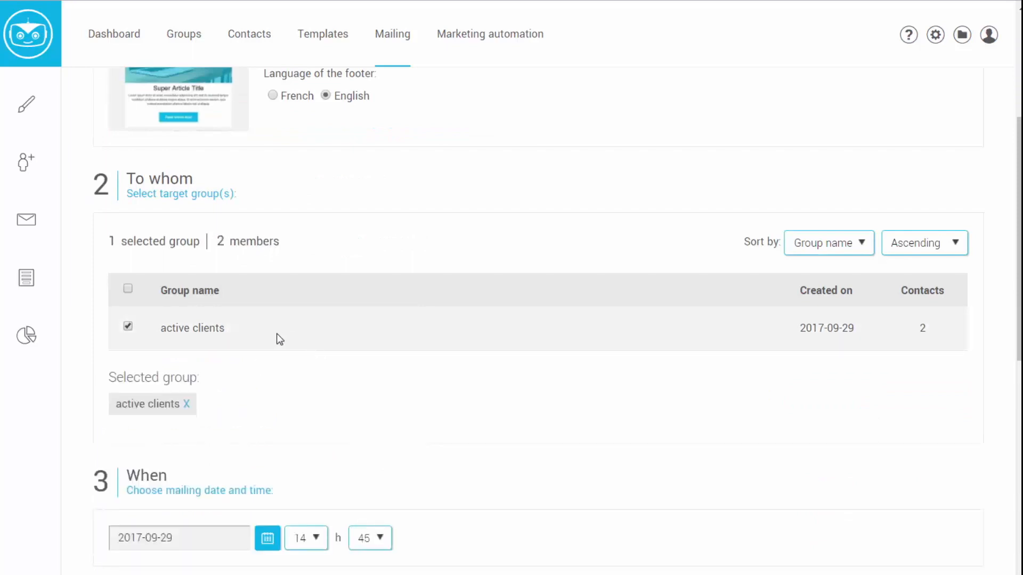
scroll(242, 386, down, 3)
scroll(271, 421, down, 2)
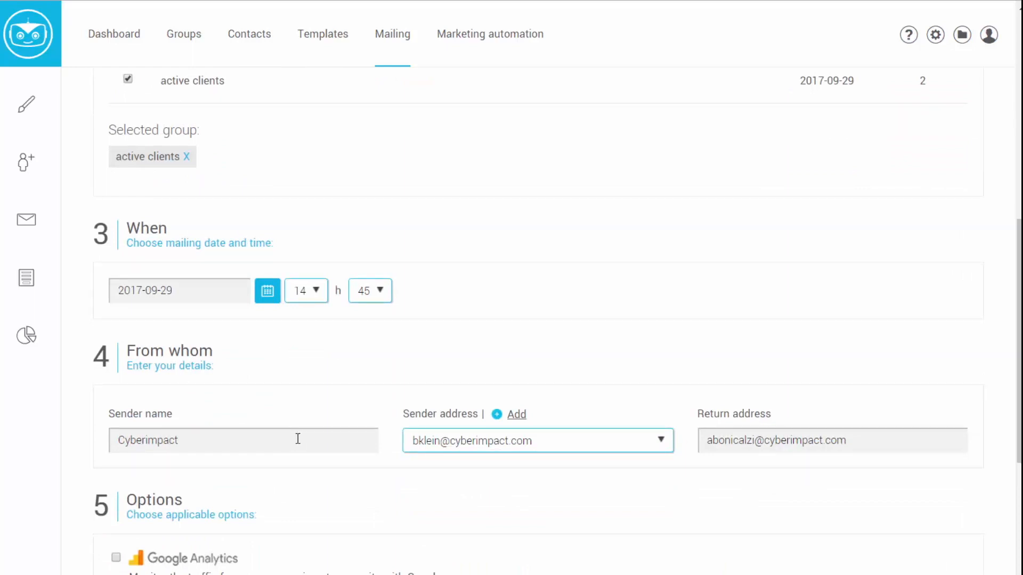
- Schedule the mailing for 2017-09-30 at 09:45
click(267, 293)
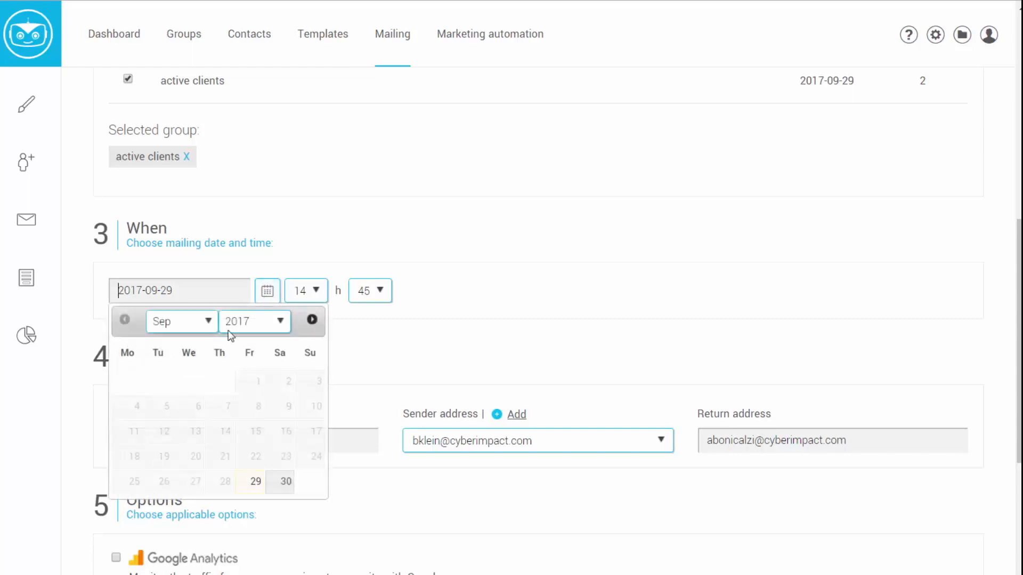
click(277, 484)
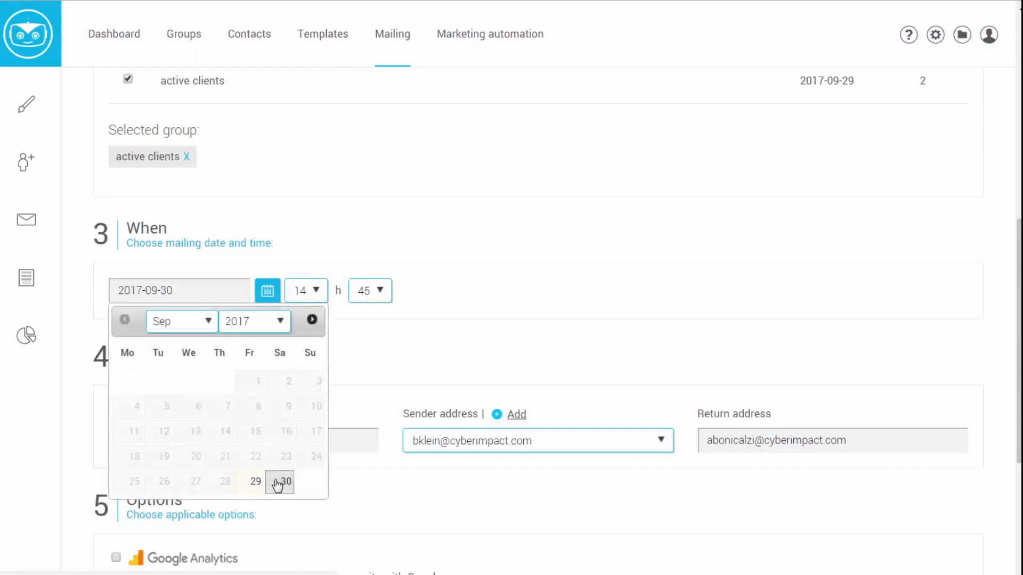
click(315, 292)
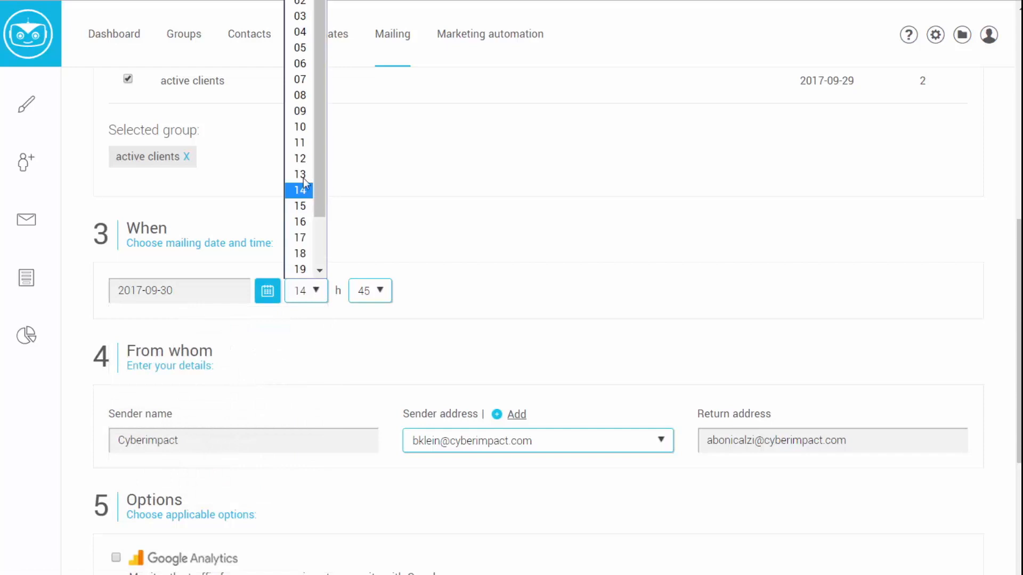
click(307, 110)
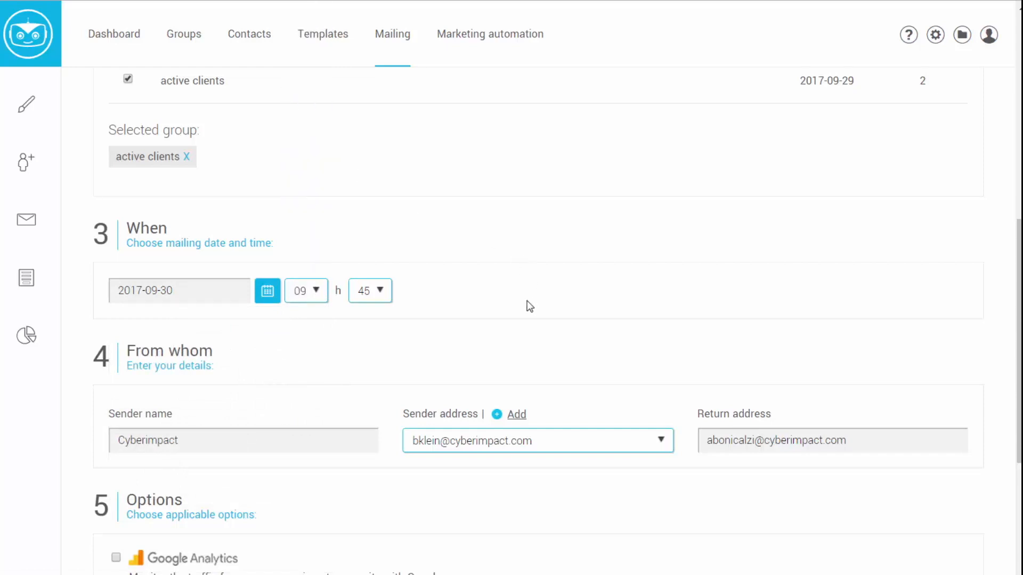
- Edit the return address so it matches the sender address
scroll(452, 304, down, 2)
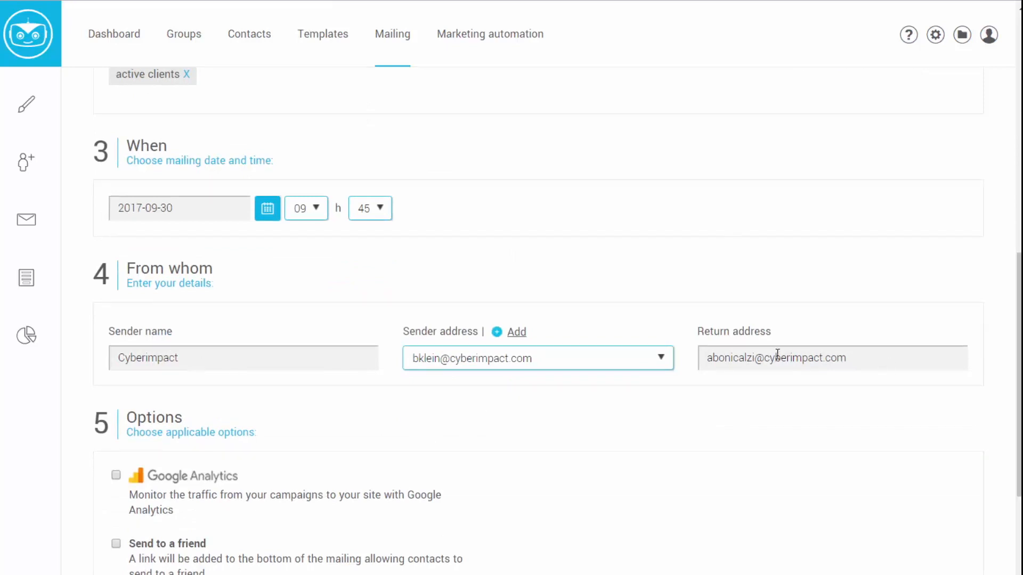
click(756, 358)
key(BackSpace)
key(BackSpace)
key(BackSpace)
key(BackSpace)
key(BackSpace)
key(BackSpace)
key(BackSpace)
key(BackSpace)
key(BackSpace)
key(BackSpace)
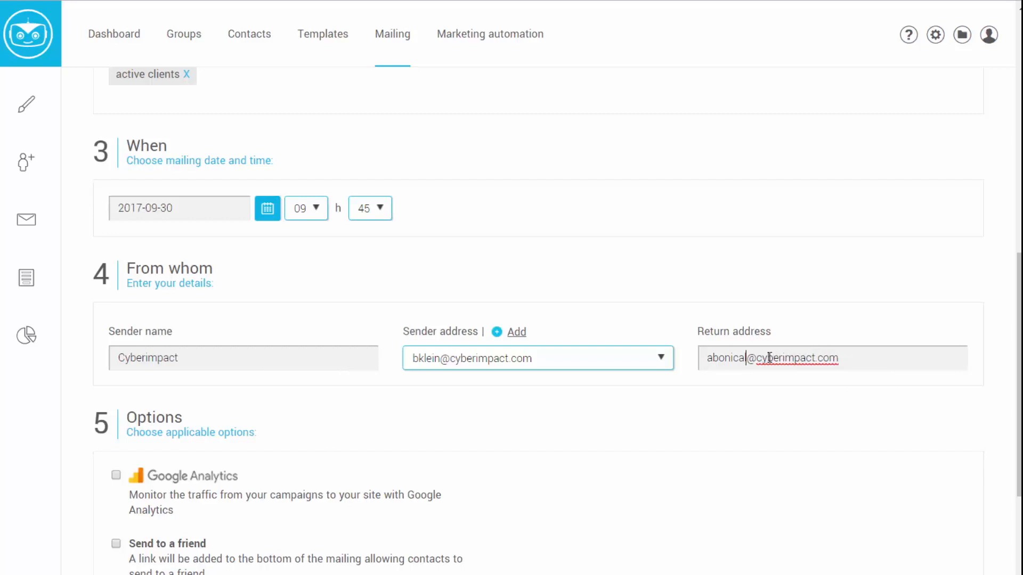
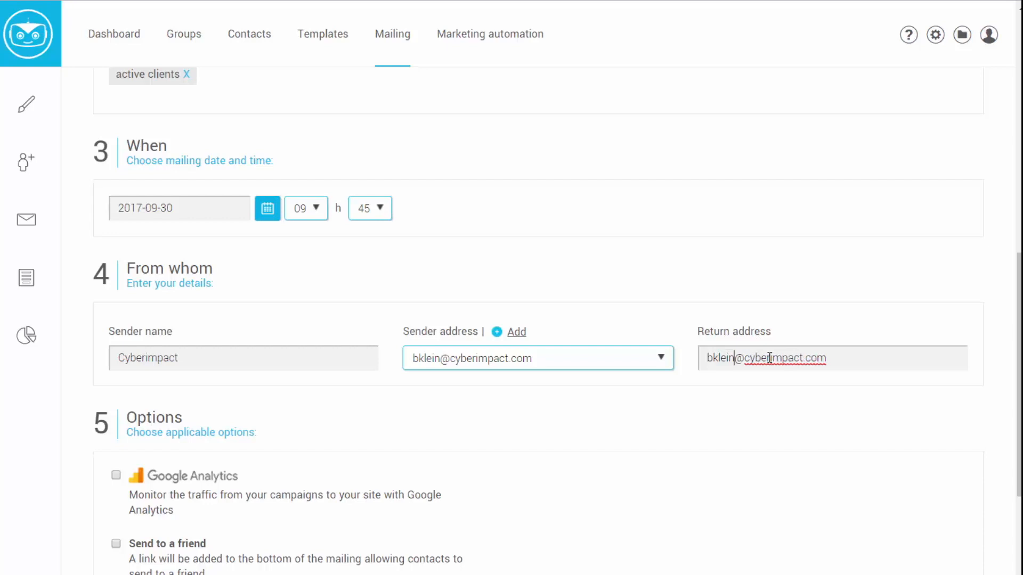
scroll(769, 358, down, 3)
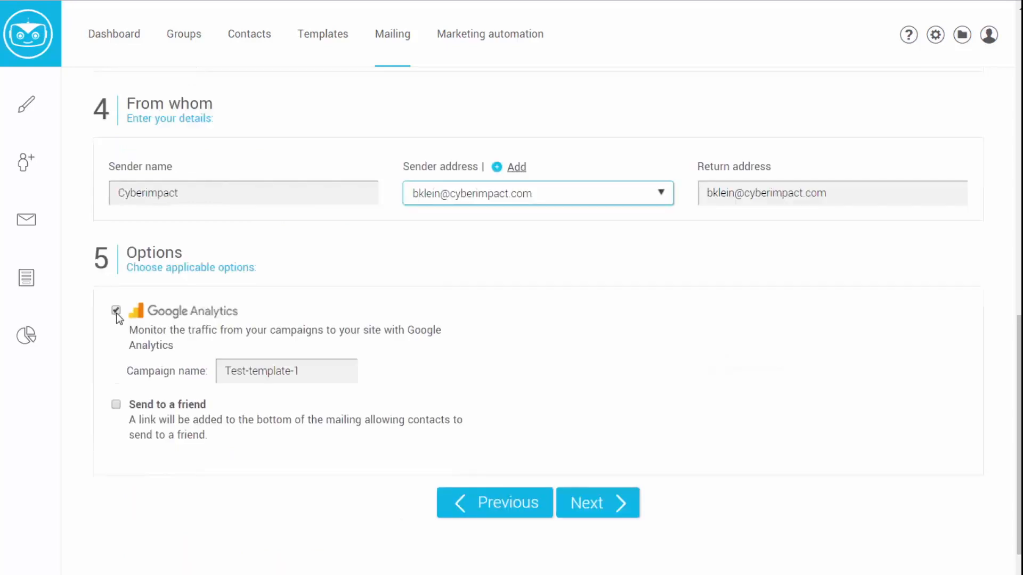
scroll(454, 354, down, 1)
- Enable Send to a friend and confirm sending the scheduled mailing
click(115, 352)
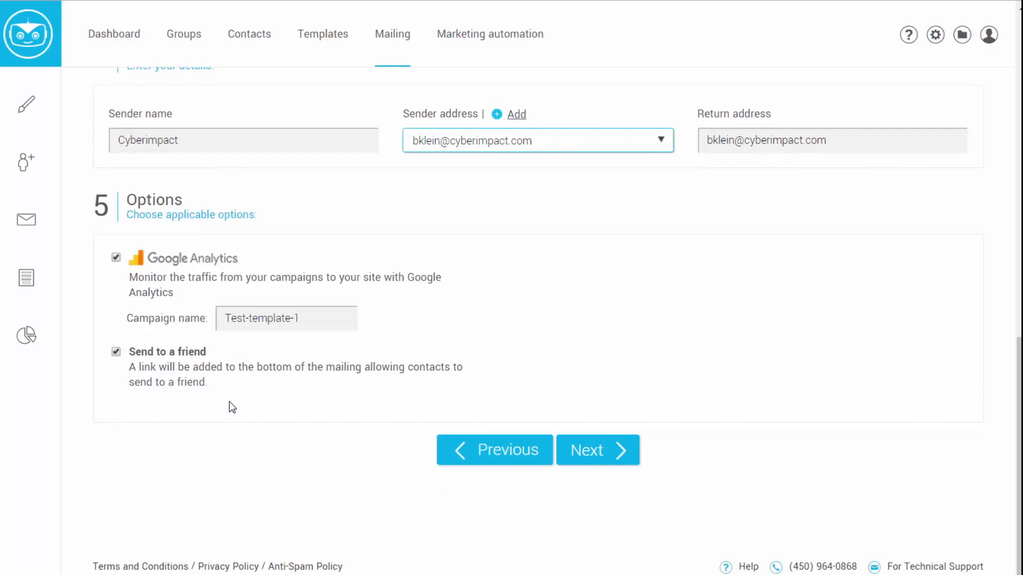
click(577, 455)
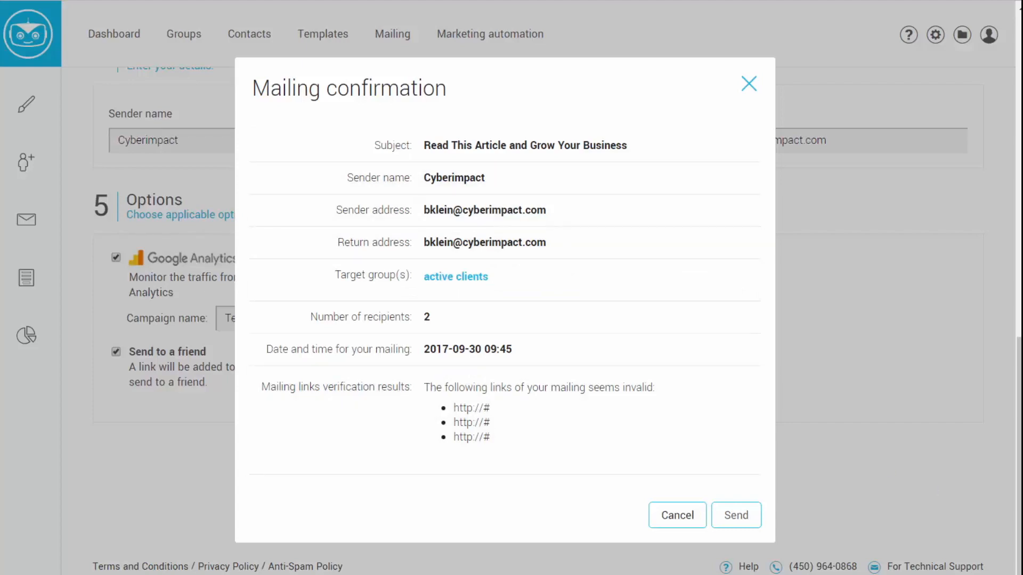
click(733, 515)
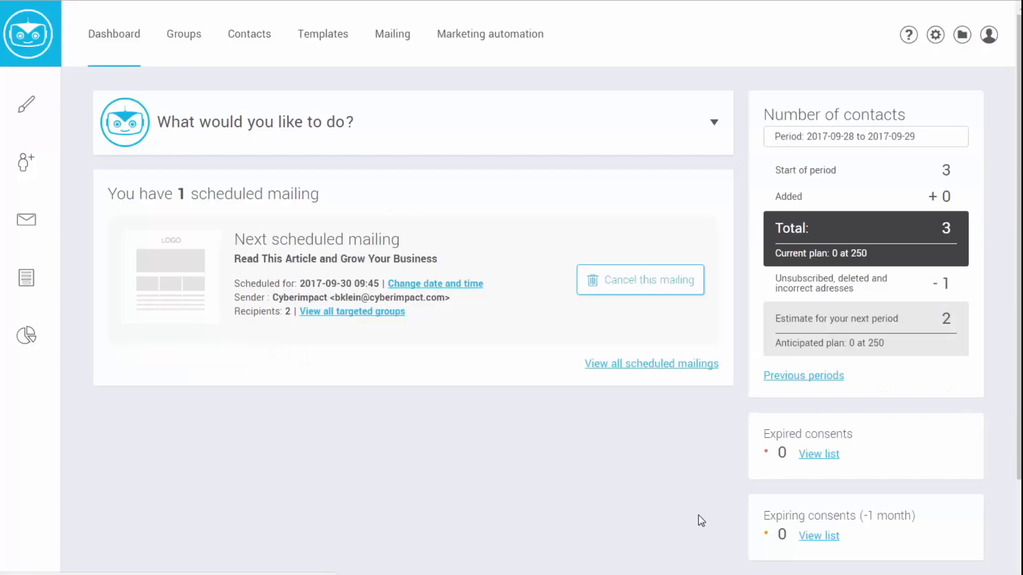